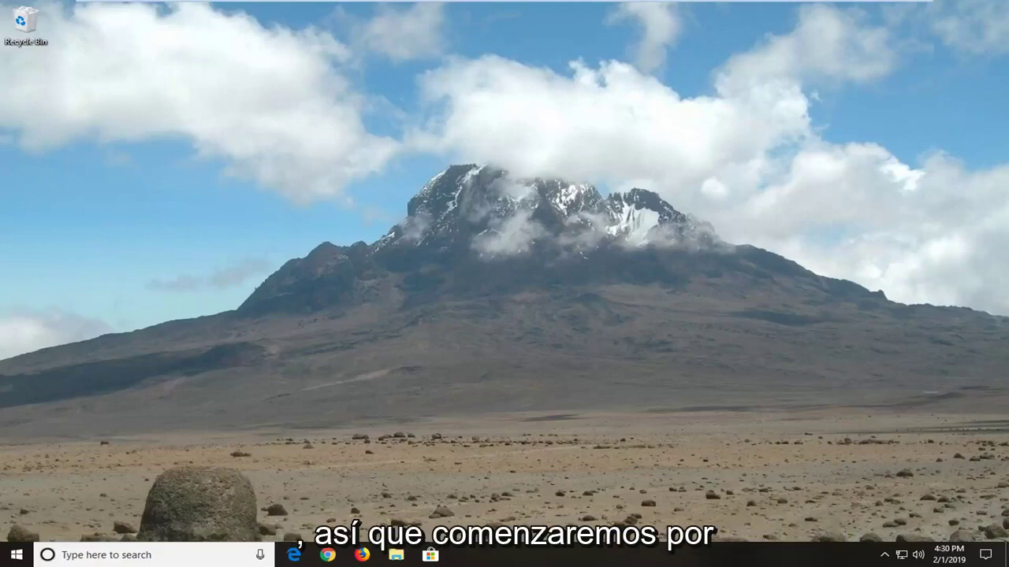
Step: Search the Start menu for 'uninstall' and open Add or remove programs
{"action": "left_click", "coordinate": [10, 556]}
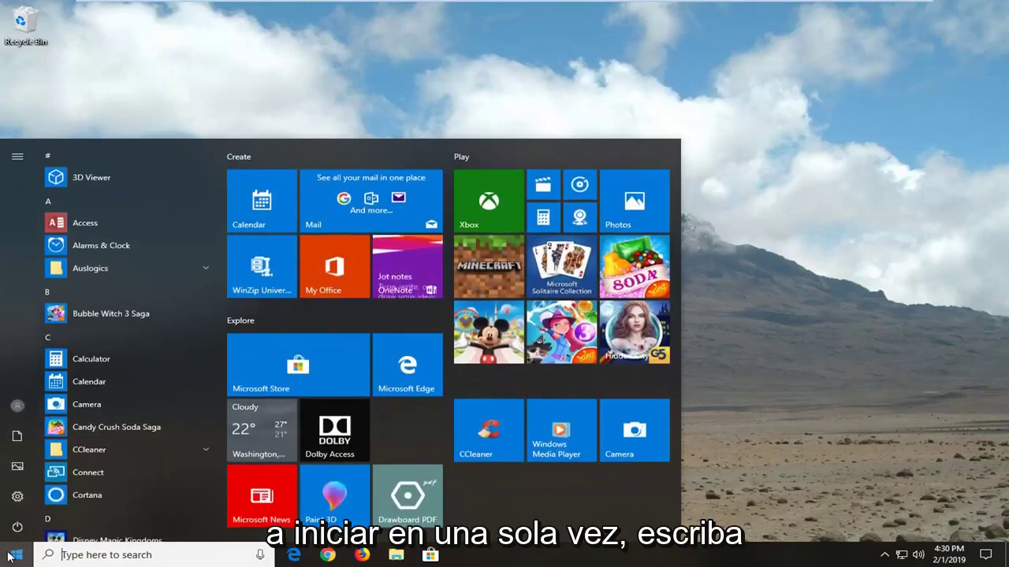
{"action": "type", "text": "uuninstall"}
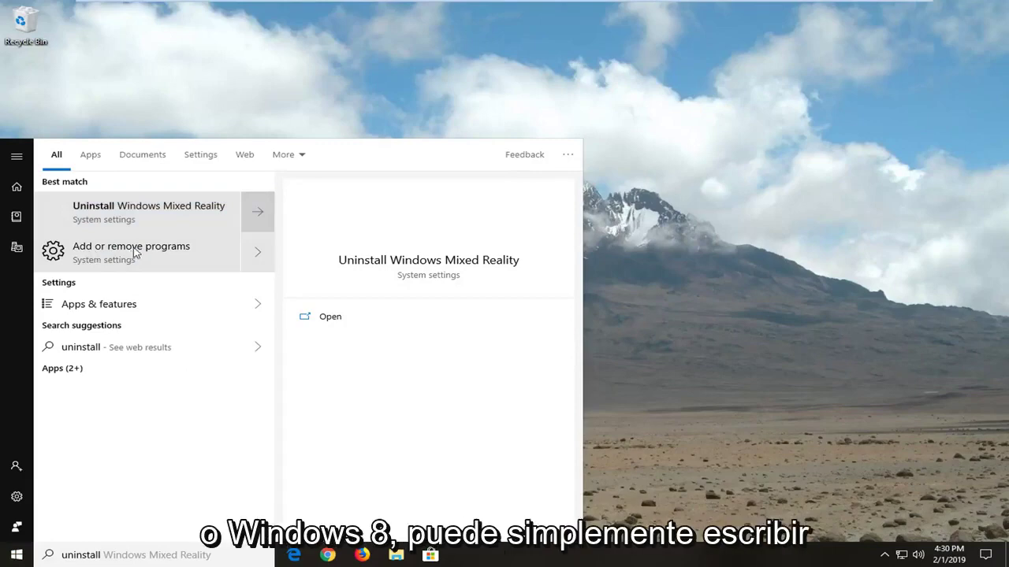
{"action": "left_click", "coordinate": [134, 252]}
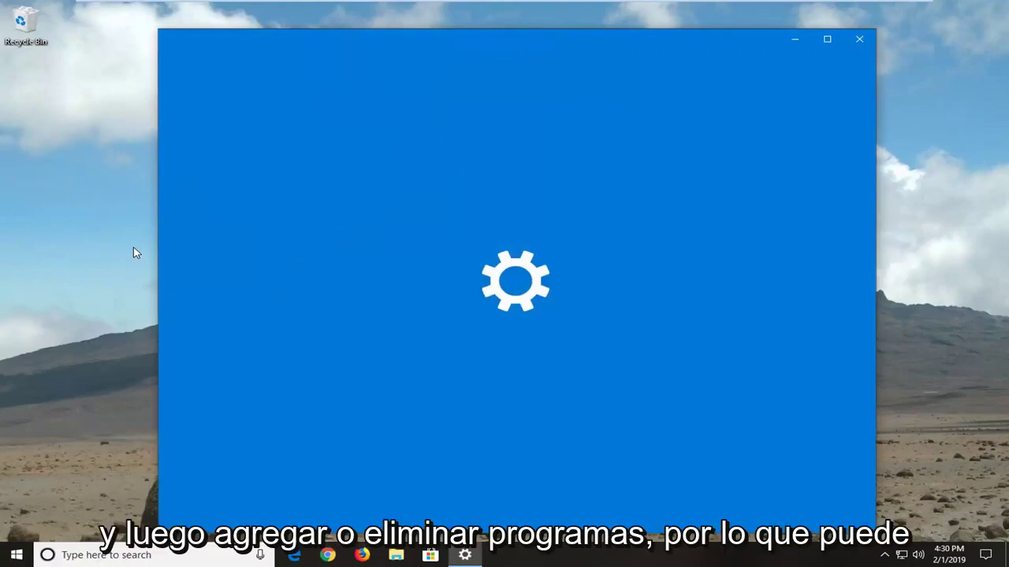
Step: Select Mozilla Firefox 64.0 in Apps & features and confirm its uninstall
{"action": "scroll", "coordinate": [770, 270], "scroll_direction": "down", "scroll_amount": 10}
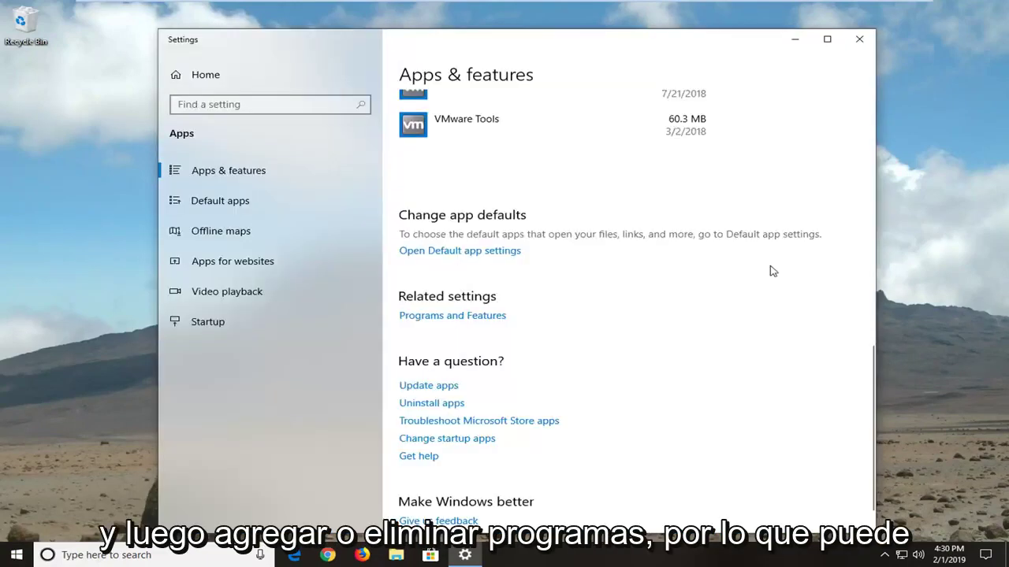
{"action": "scroll", "coordinate": [651, 297], "scroll_direction": "up", "scroll_amount": 2}
{"action": "scroll", "coordinate": [644, 300], "scroll_direction": "up", "scroll_amount": 2}
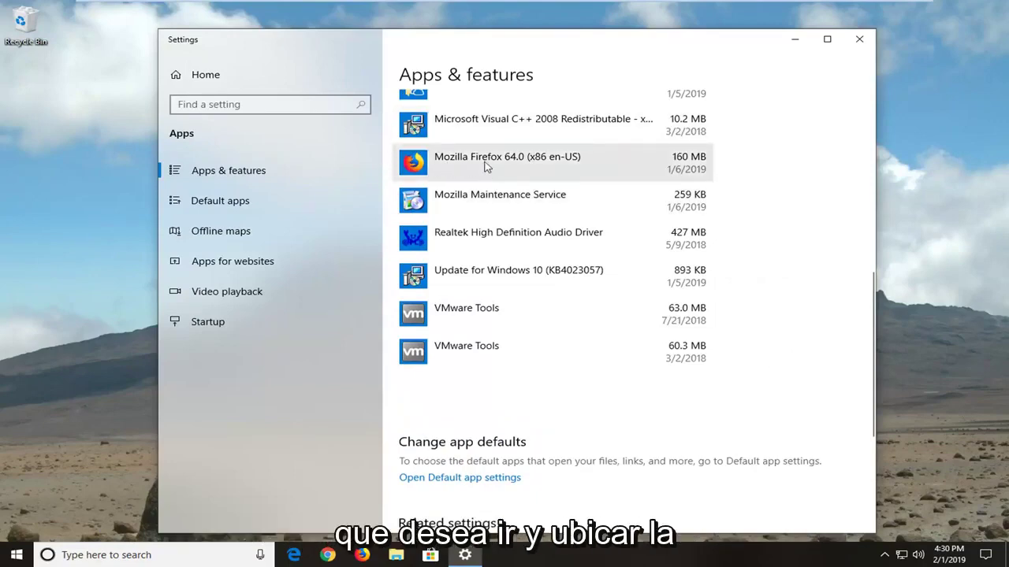
{"action": "left_click", "coordinate": [446, 170]}
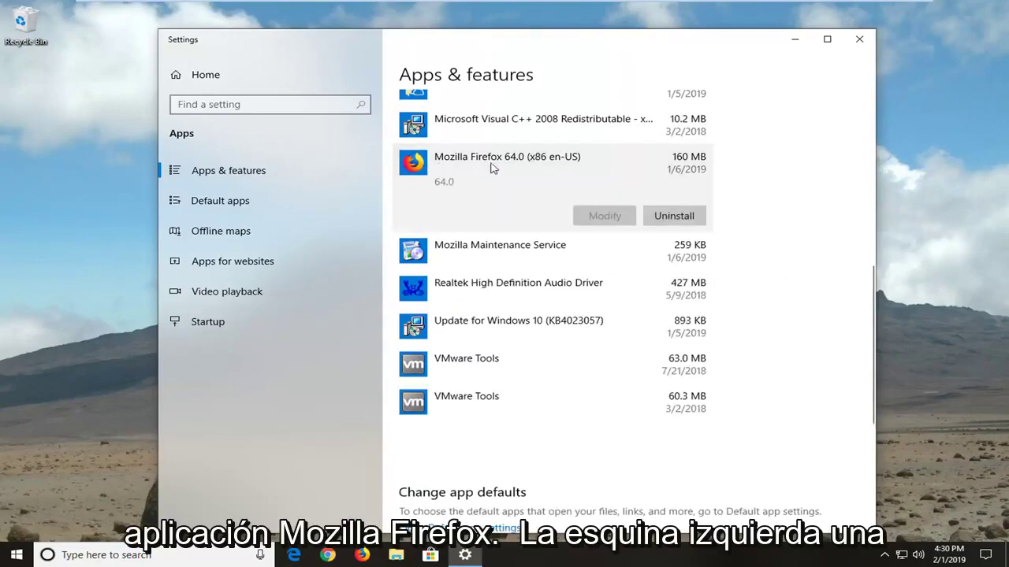
{"action": "left_click", "coordinate": [680, 214]}
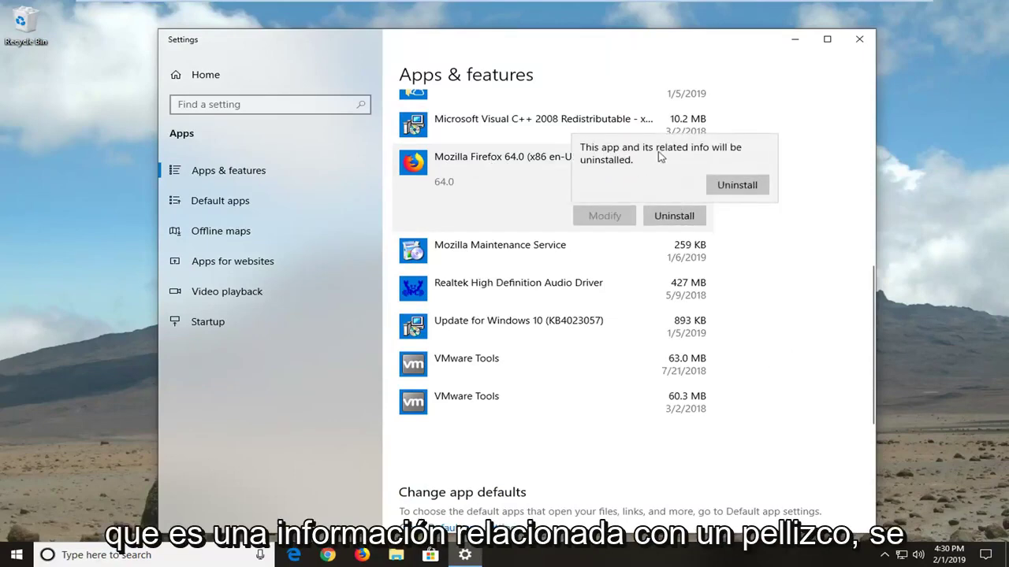
{"action": "left_click", "coordinate": [729, 184]}
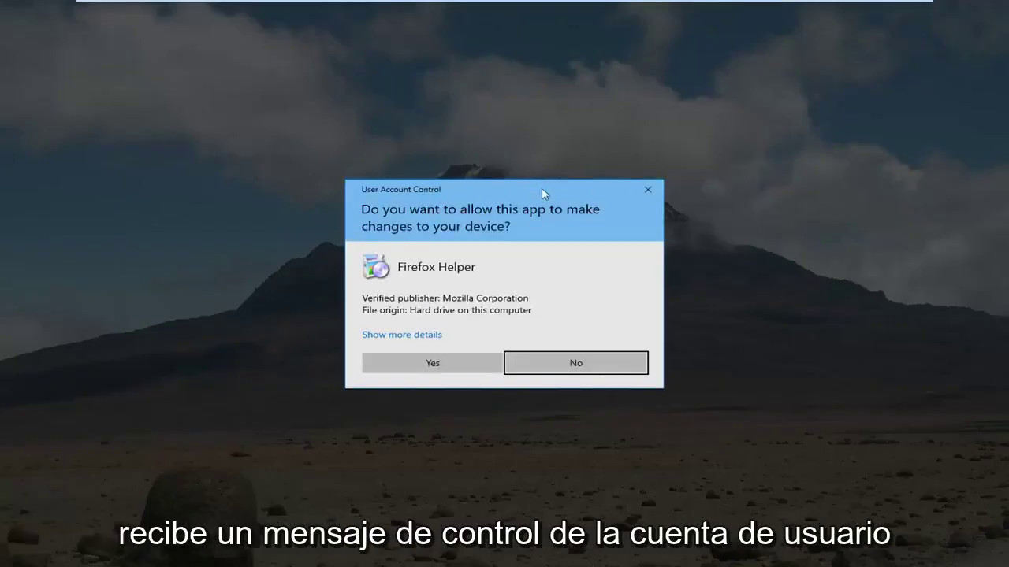
Step: Approve the Firefox Helper UAC prompt and run the uninstall wizard to completion
{"action": "left_click", "coordinate": [437, 354]}
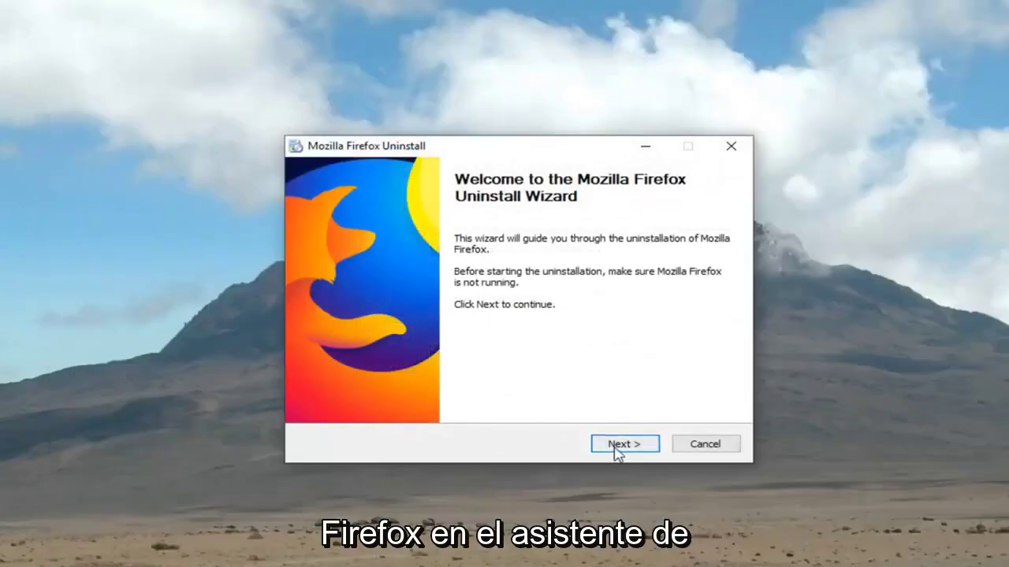
{"action": "left_click", "coordinate": [617, 449]}
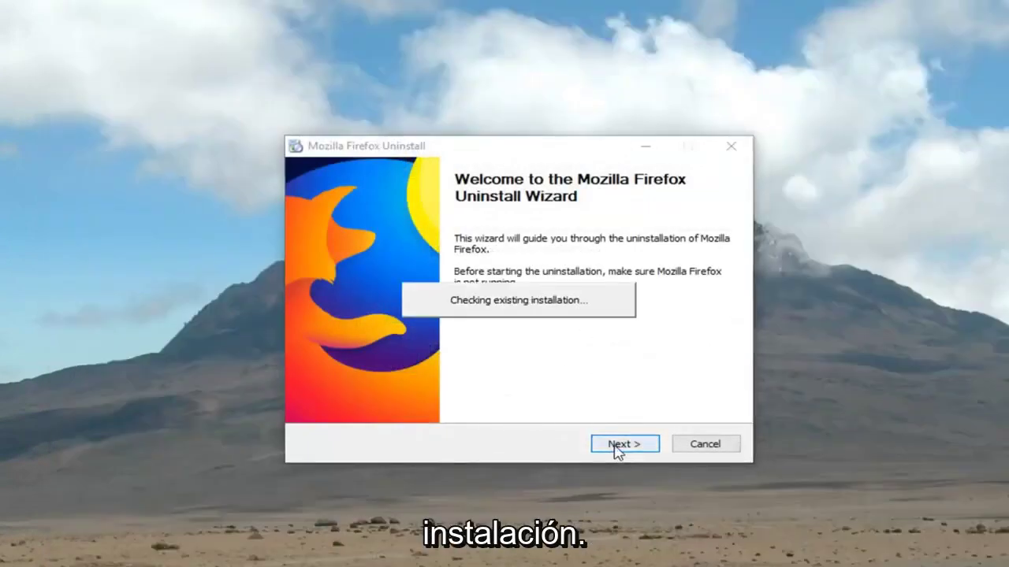
{"action": "left_click", "coordinate": [623, 446]}
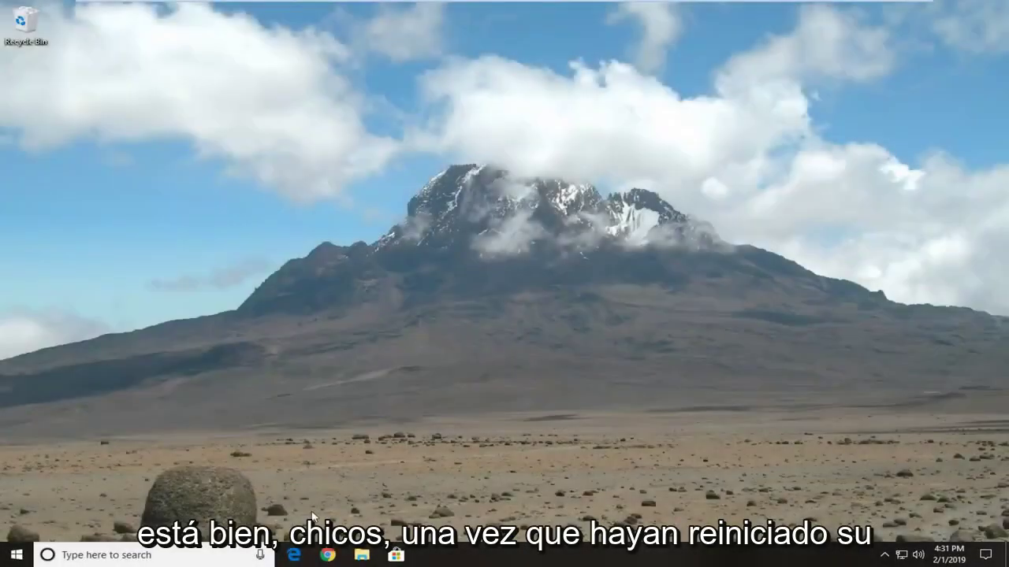
Step: Launch Chrome from the taskbar and snap its new window to the right half
{"action": "left_click", "coordinate": [323, 556]}
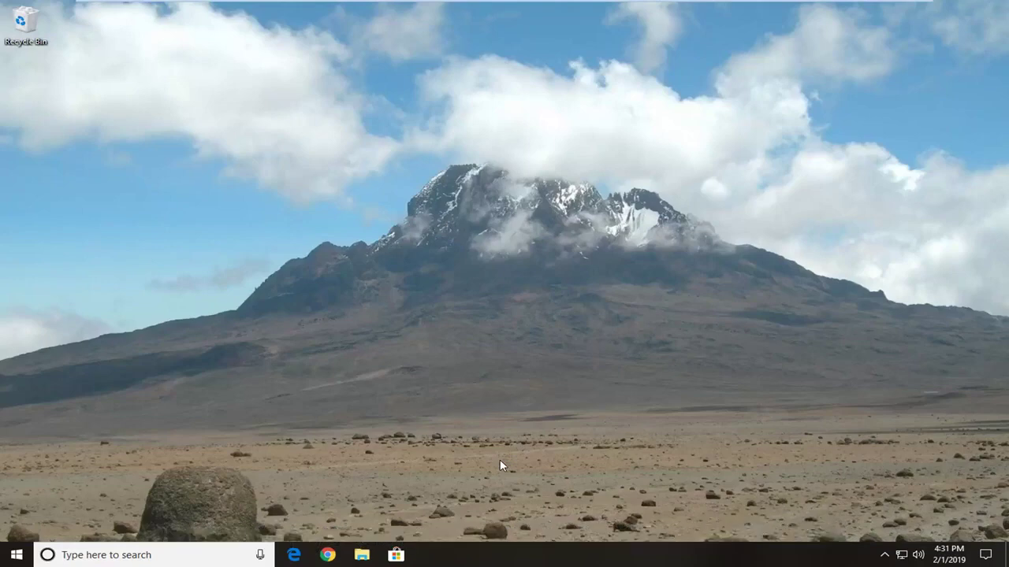
{"action": "key", "text": "super+2"}
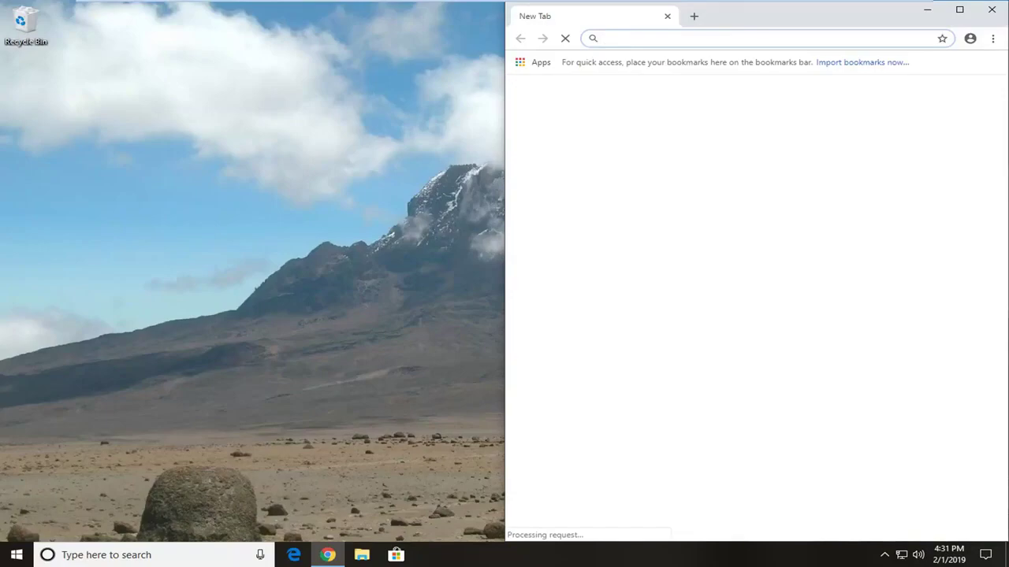
Step: Maximize Chrome and go to google.com
{"action": "left_click", "coordinate": [958, 11]}
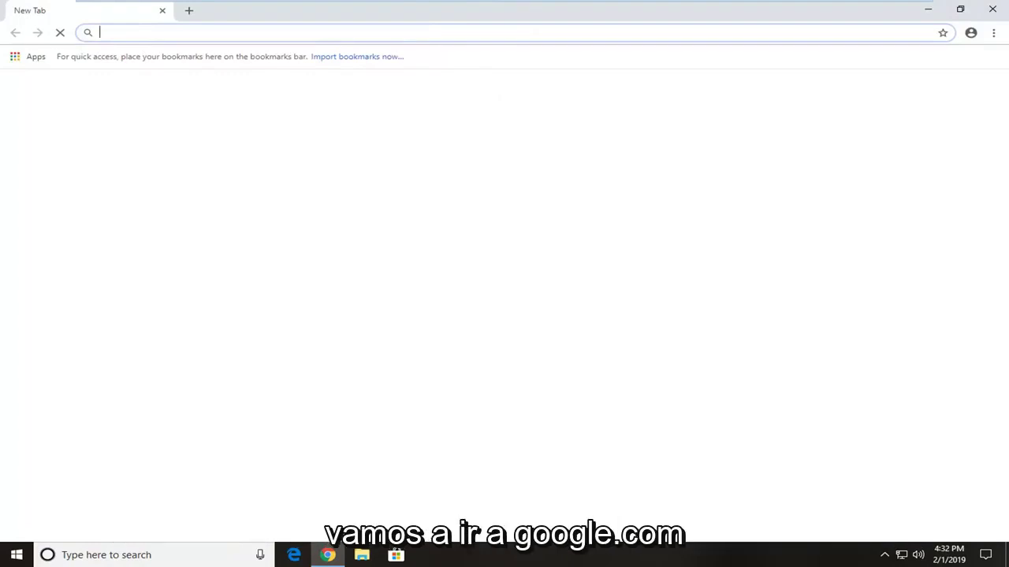
{"action": "type", "text": "google.com"}
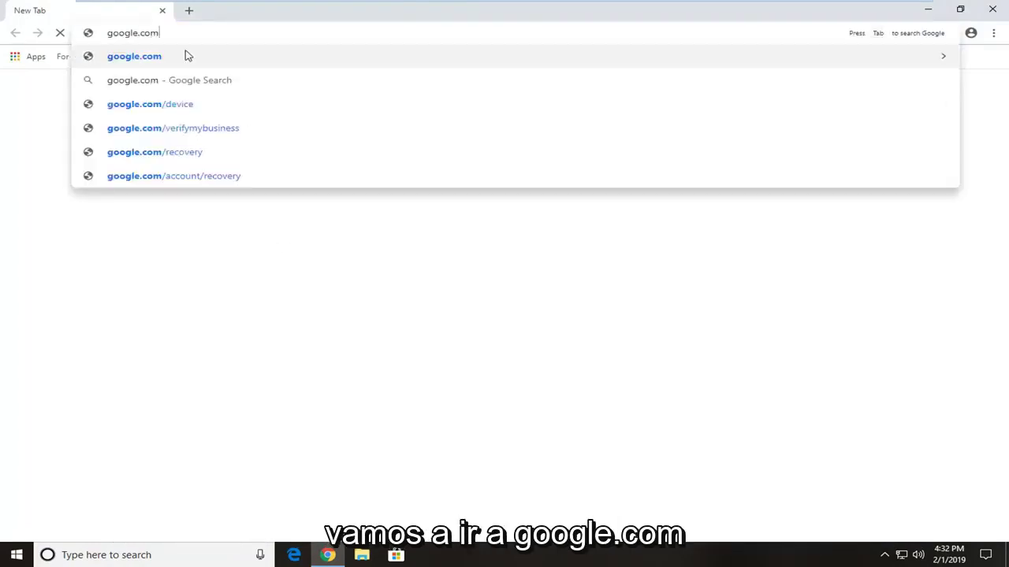
{"action": "left_click", "coordinate": [174, 58]}
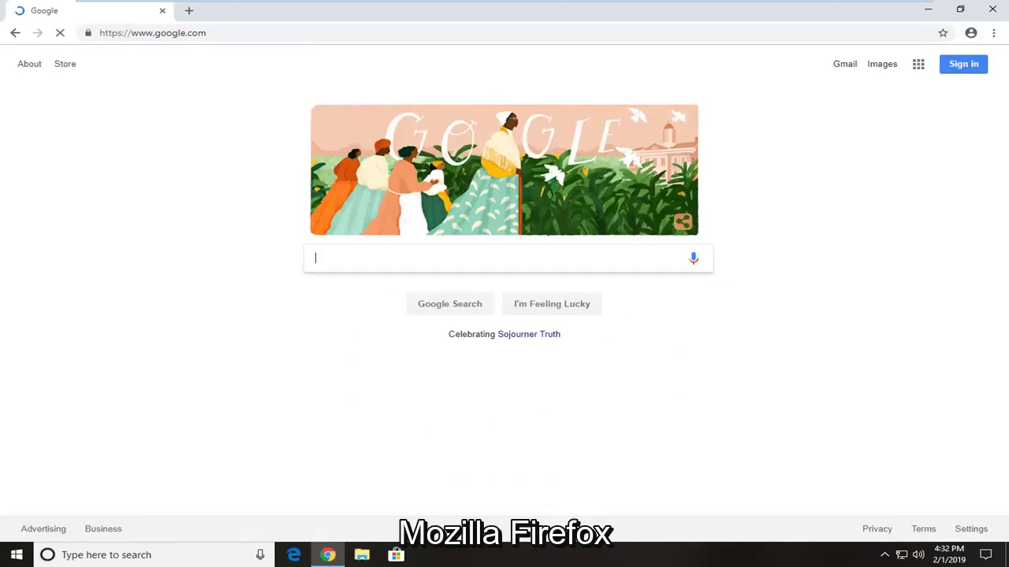
Step: Search Google for 'mozilla firefox', correcting the typo
{"action": "type", "text": "mozilla firefoc"}
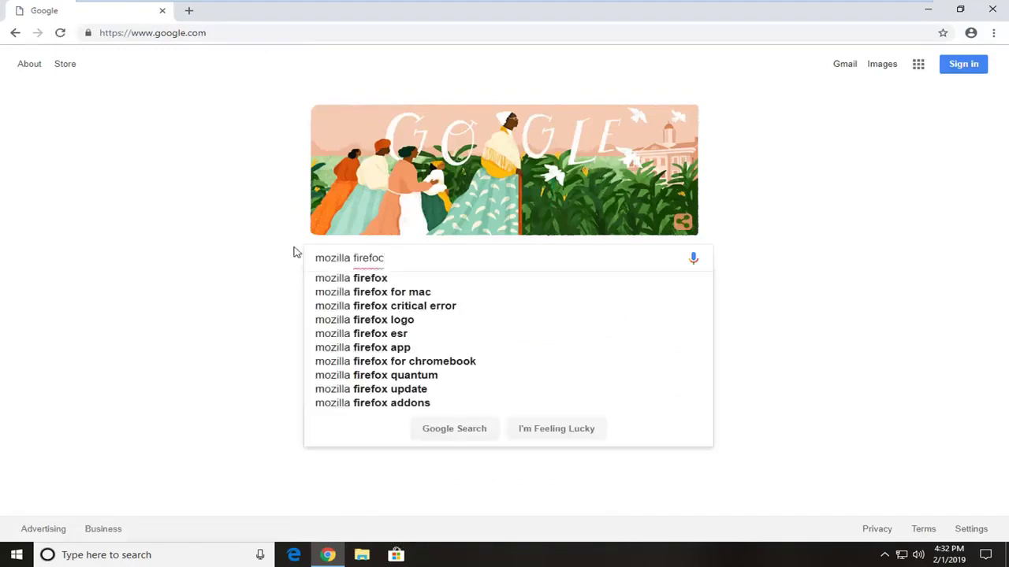
{"action": "key", "text": "BackSpace"}
{"action": "type", "text": "x"}
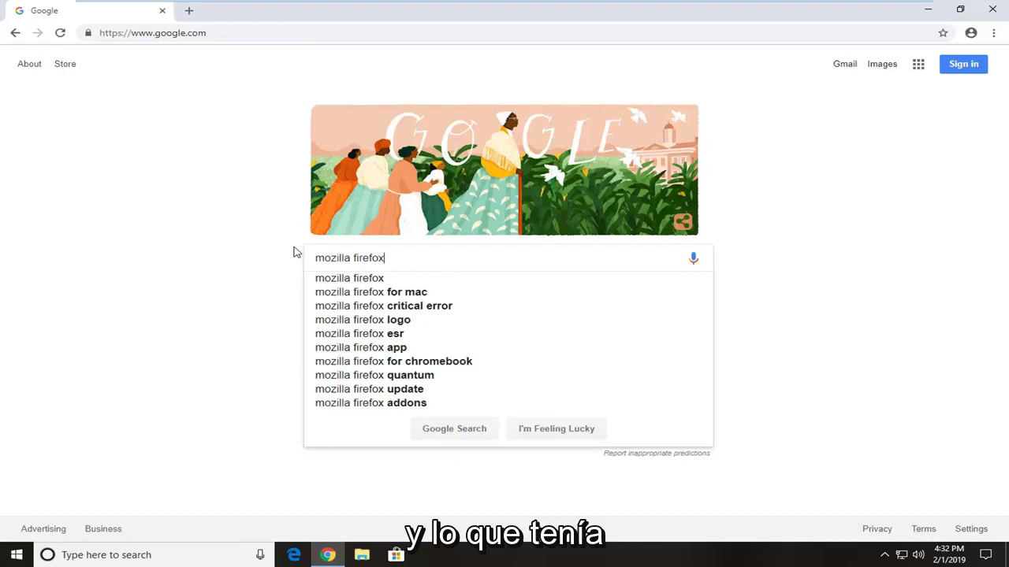
{"action": "key", "text": "Return"}
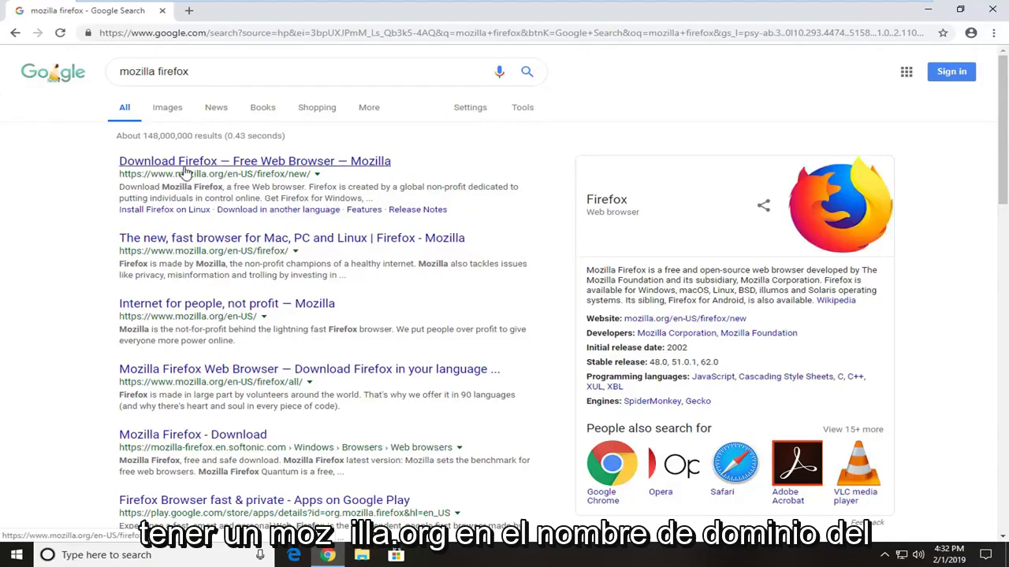
Step: Download Firefox Installer.exe from mozilla.org, launch it from the download shelf, and minimize Chrome
{"action": "left_click", "coordinate": [180, 162]}
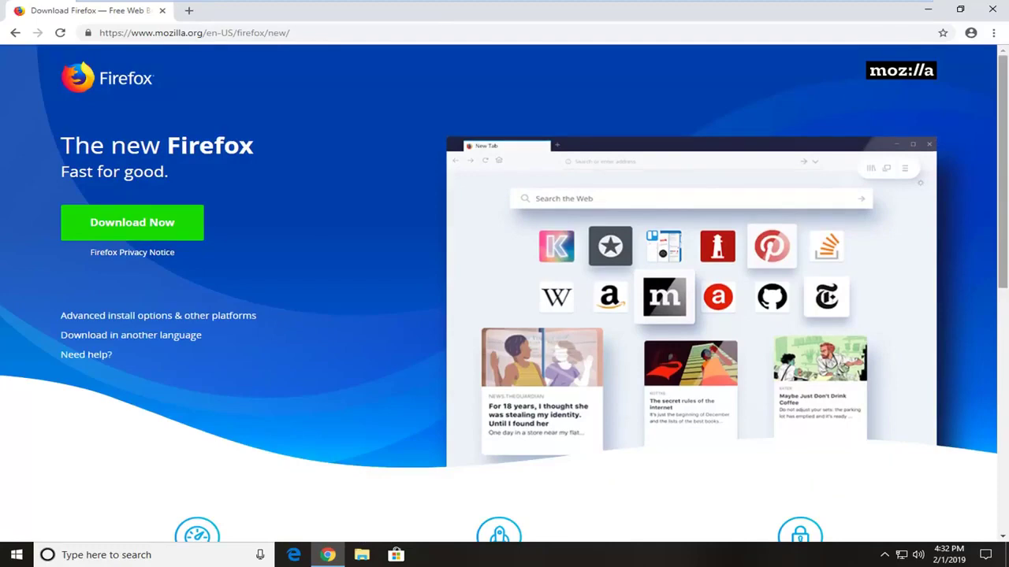
{"action": "left_click", "coordinate": [135, 224]}
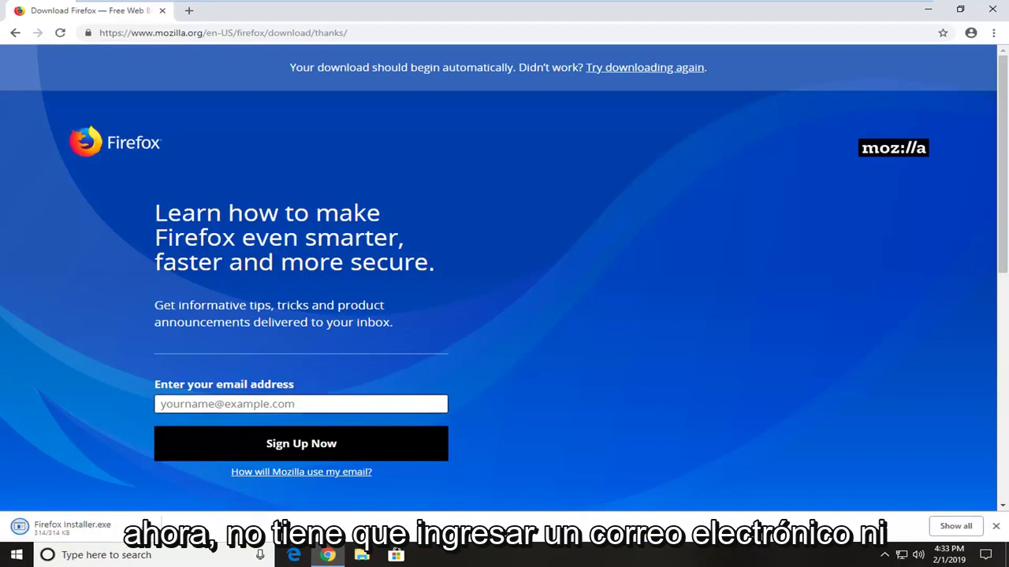
{"action": "left_click", "coordinate": [48, 526]}
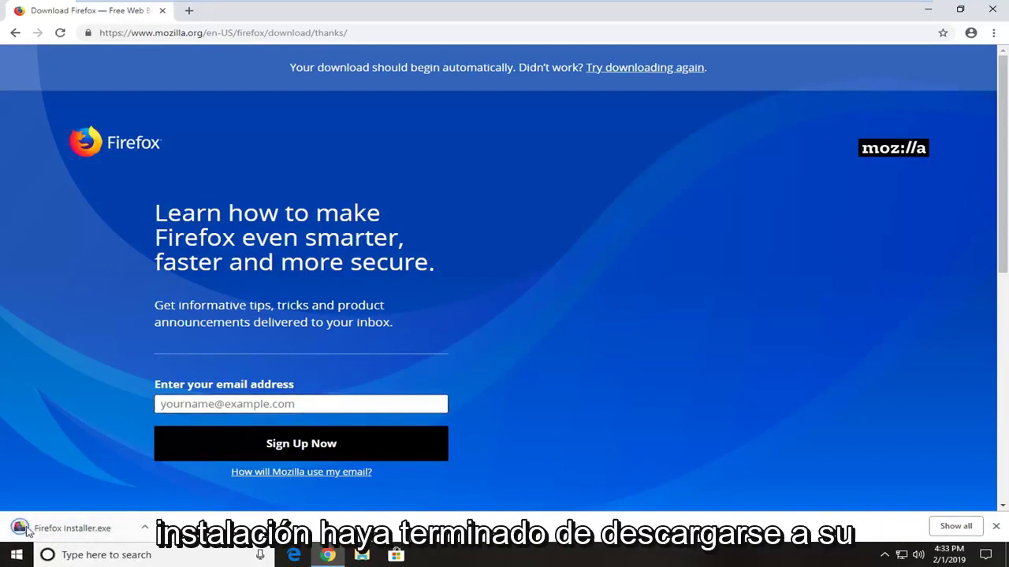
{"action": "left_click", "coordinate": [63, 528]}
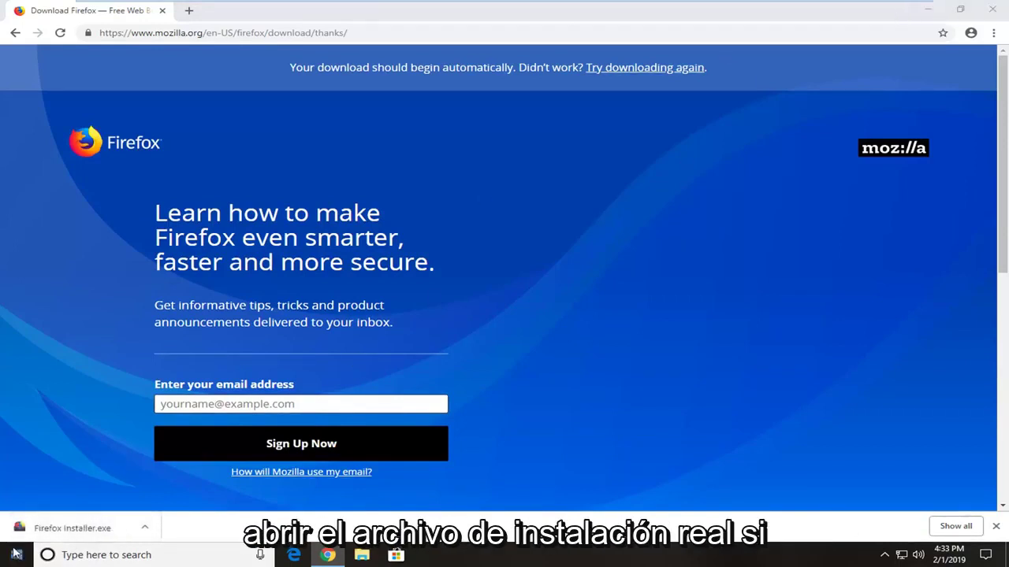
{"action": "left_click", "coordinate": [30, 527]}
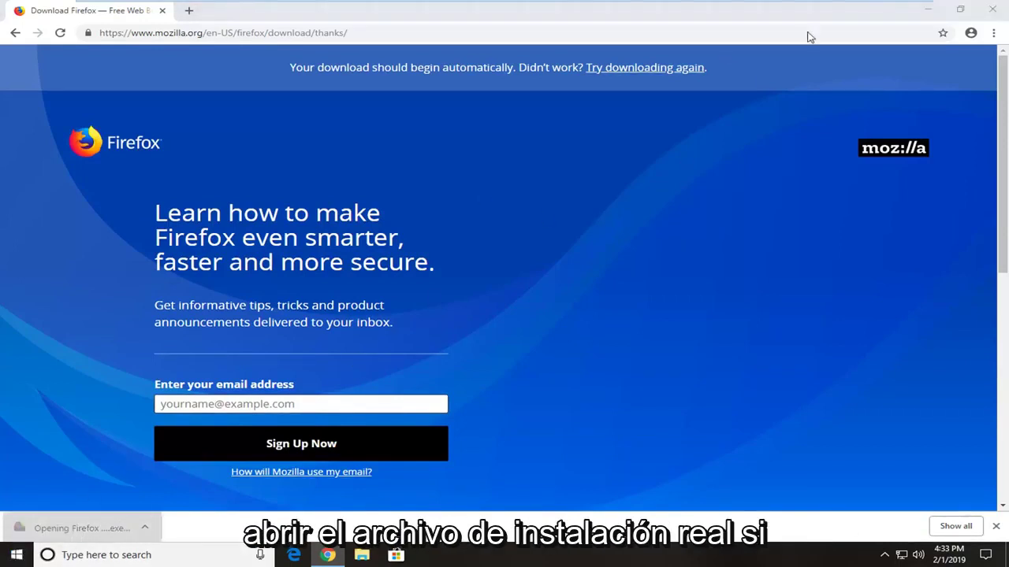
{"action": "left_click", "coordinate": [926, 11]}
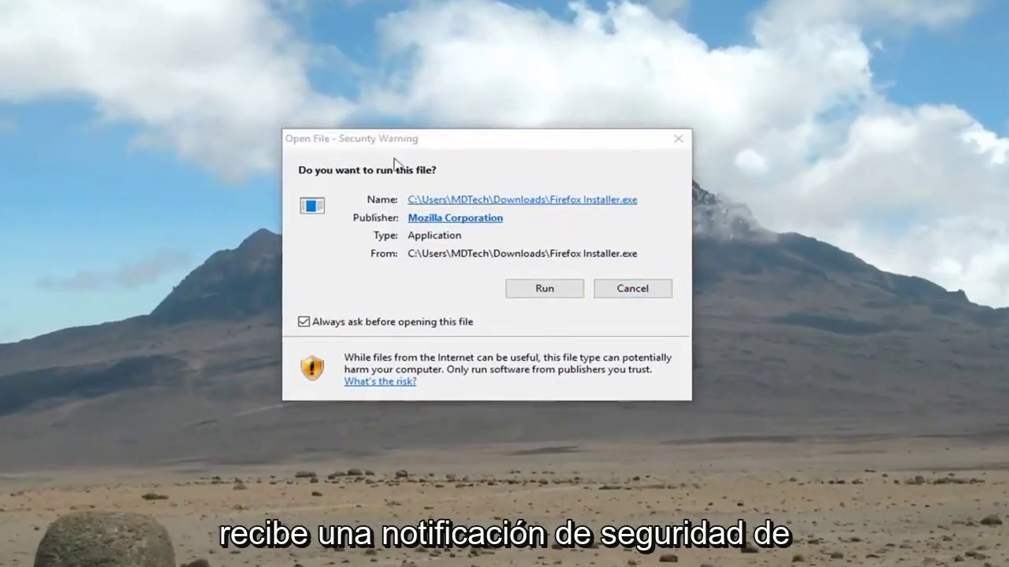
Step: Approve the Security Warning, UAC prompt and run confirmation for Firefox Installer
{"action": "left_click", "coordinate": [556, 290]}
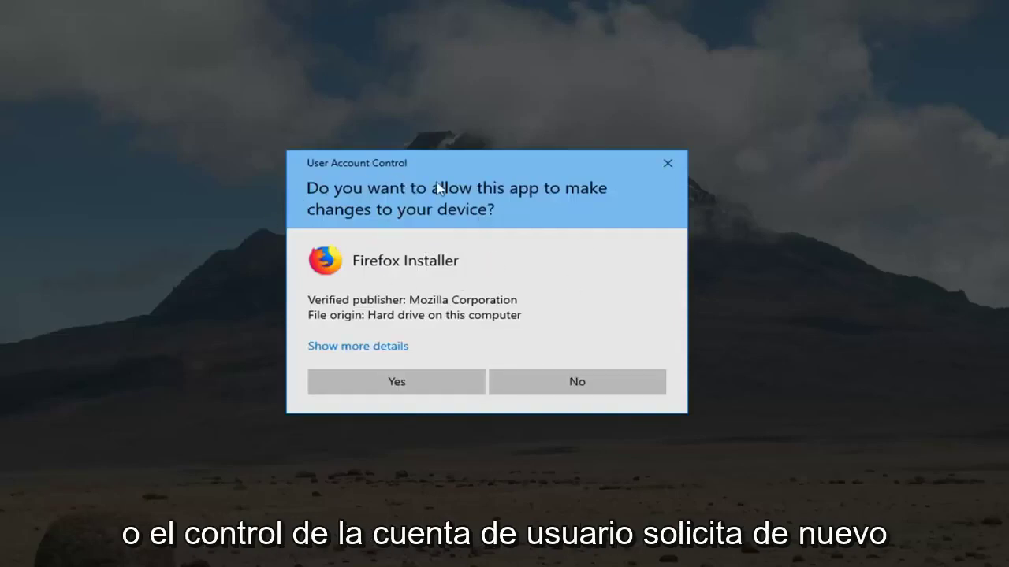
{"action": "left_click", "coordinate": [361, 384]}
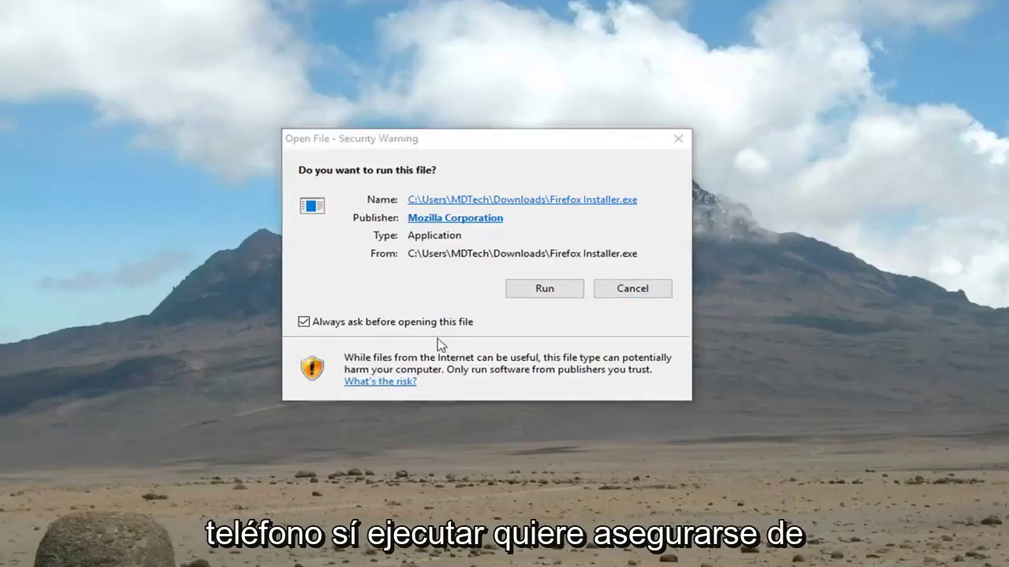
{"action": "left_click", "coordinate": [542, 295]}
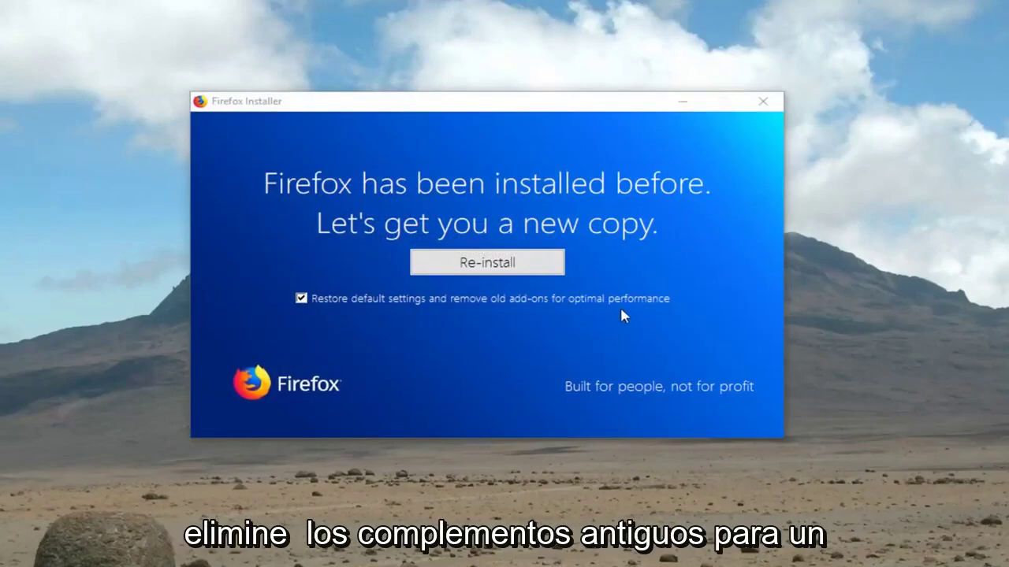
Step: Re-install a fresh copy of Firefox with default settings restored
{"action": "left_click", "coordinate": [501, 268]}
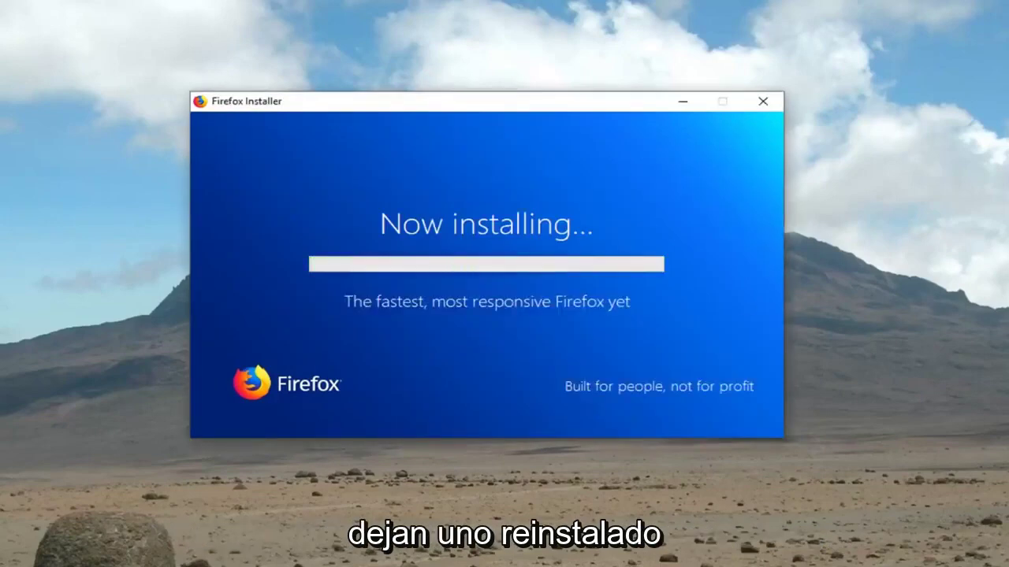